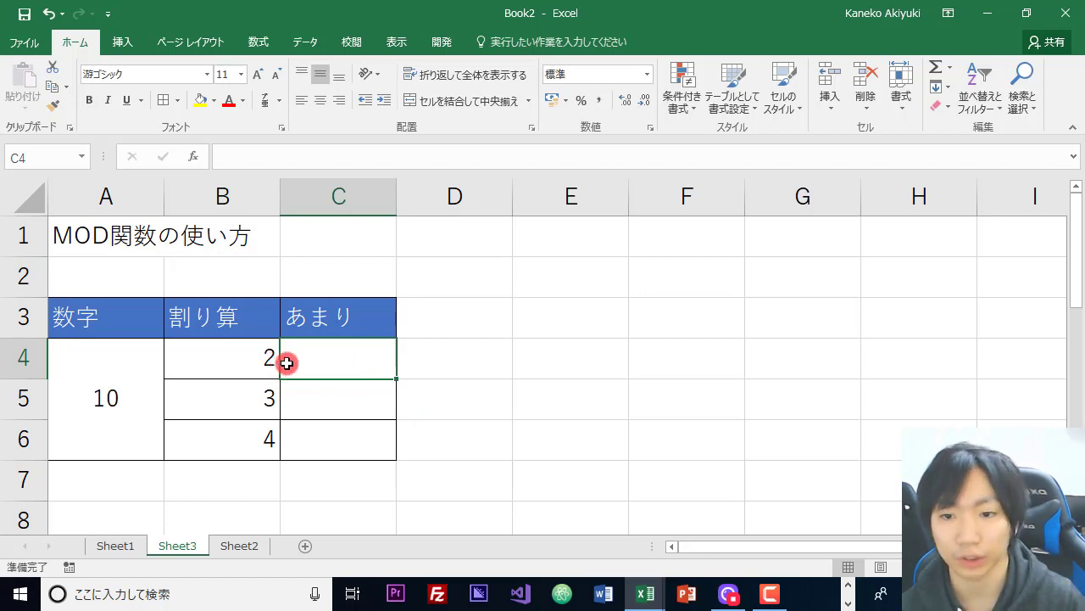
Step: Enter =MOD(A4,B4) in C4 so 10 divided by 2 returns remainder 0
text(=m)
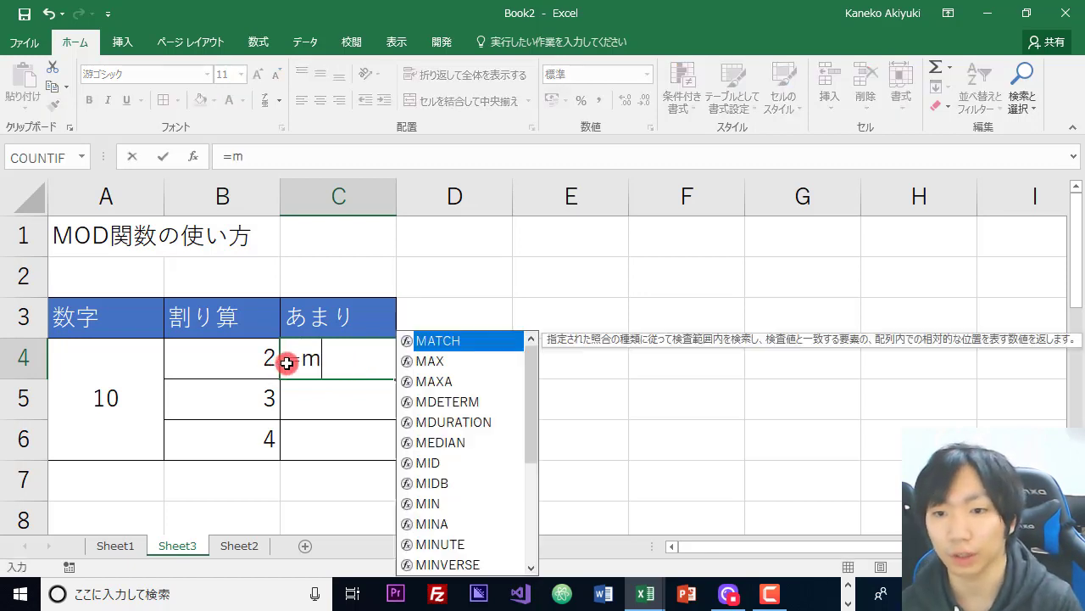
text(od)
key(Tab)
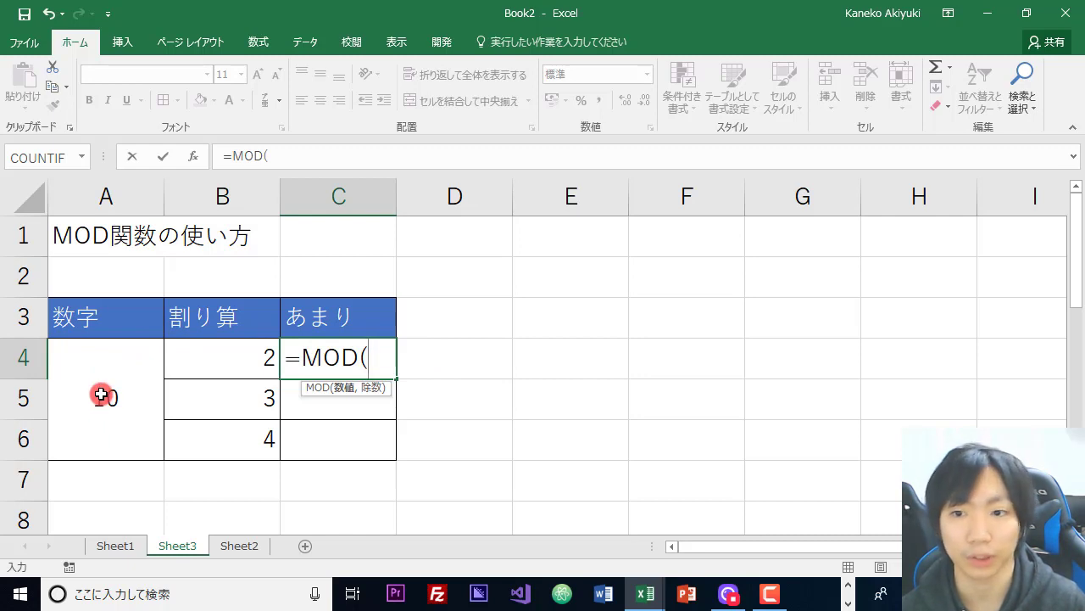
click(101, 394)
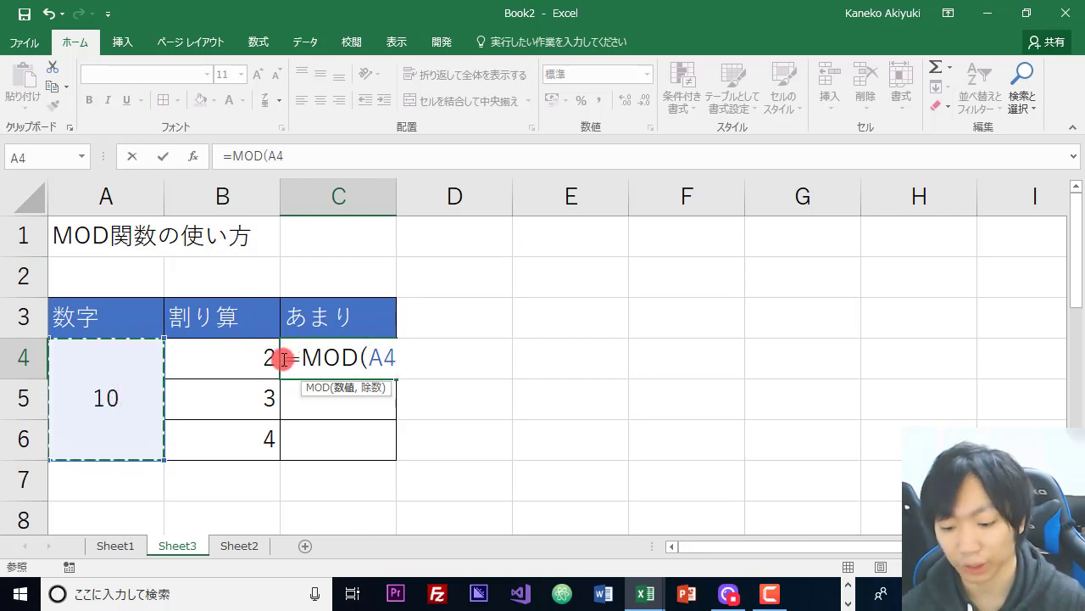
text(,)
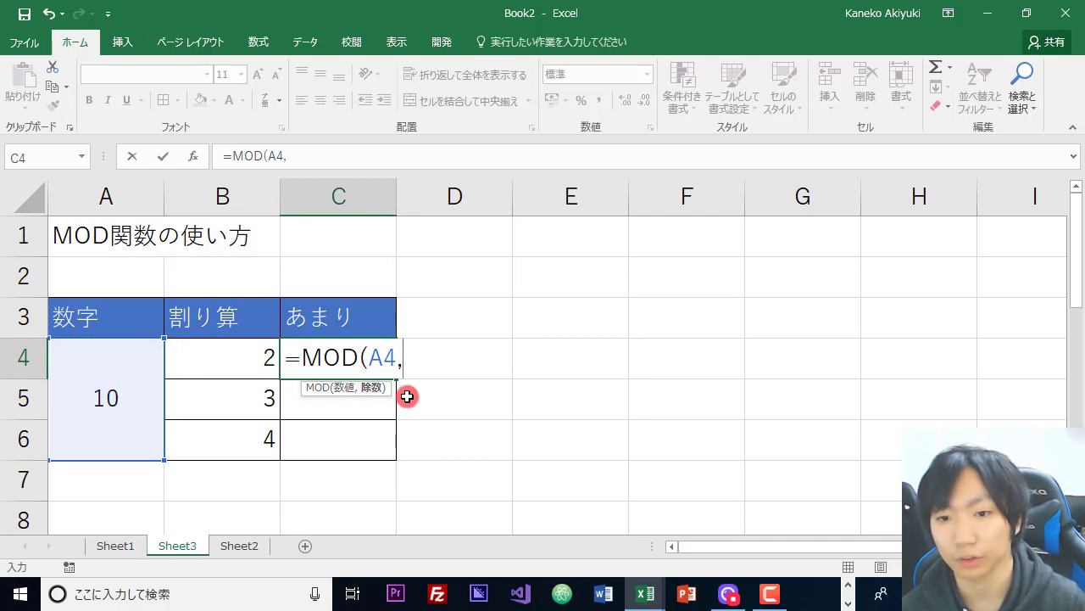
click(239, 358)
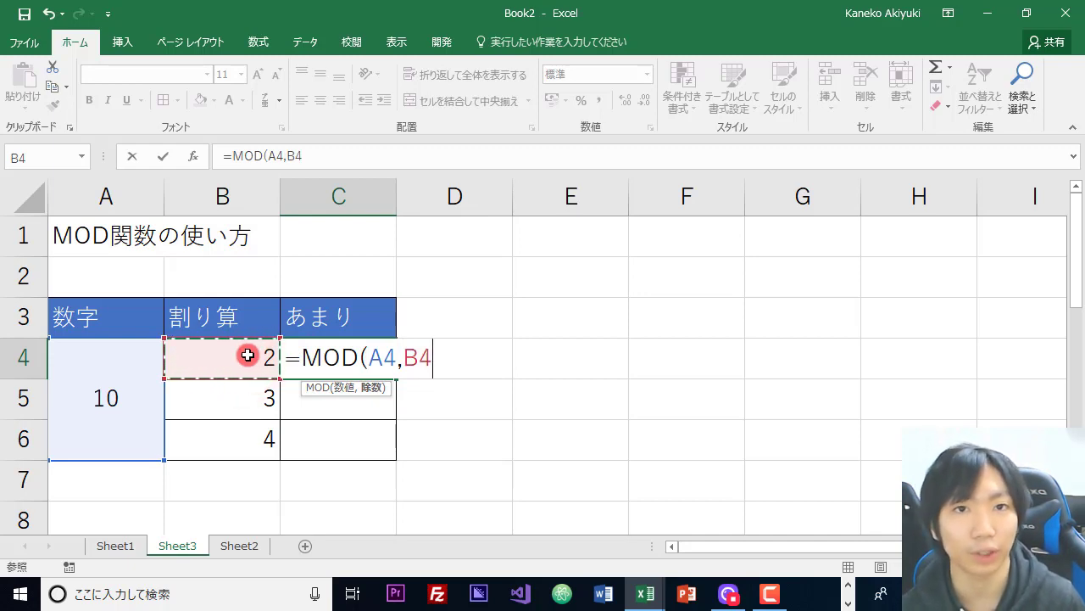
key(Return)
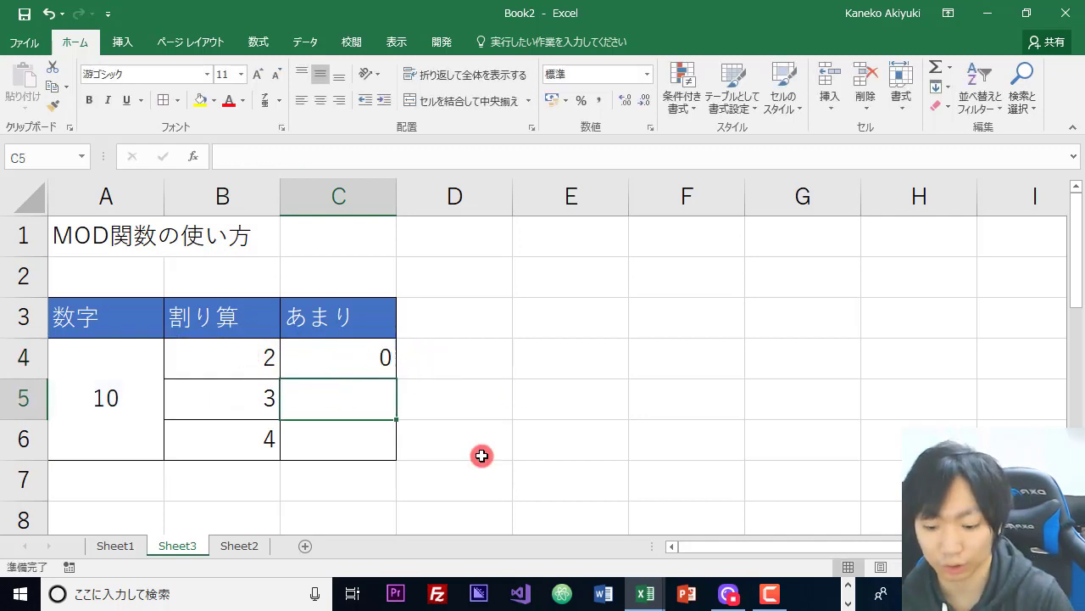
Step: Enter =MOD(A4,B5) in C5 so 10 divided by 3 returns remainder 1
text(=mod)
key(Tab)
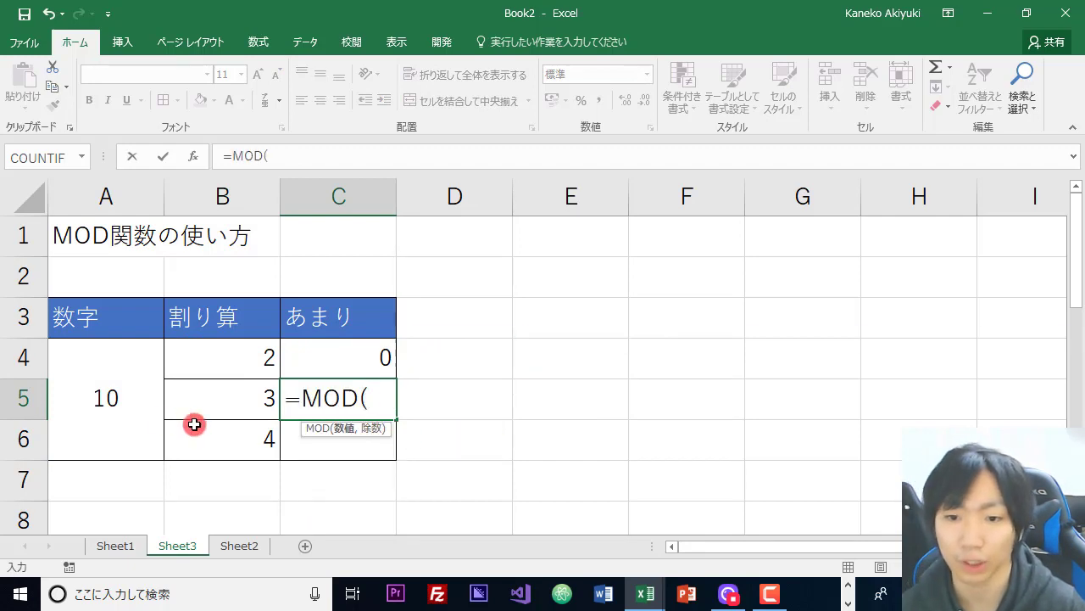
click(83, 379)
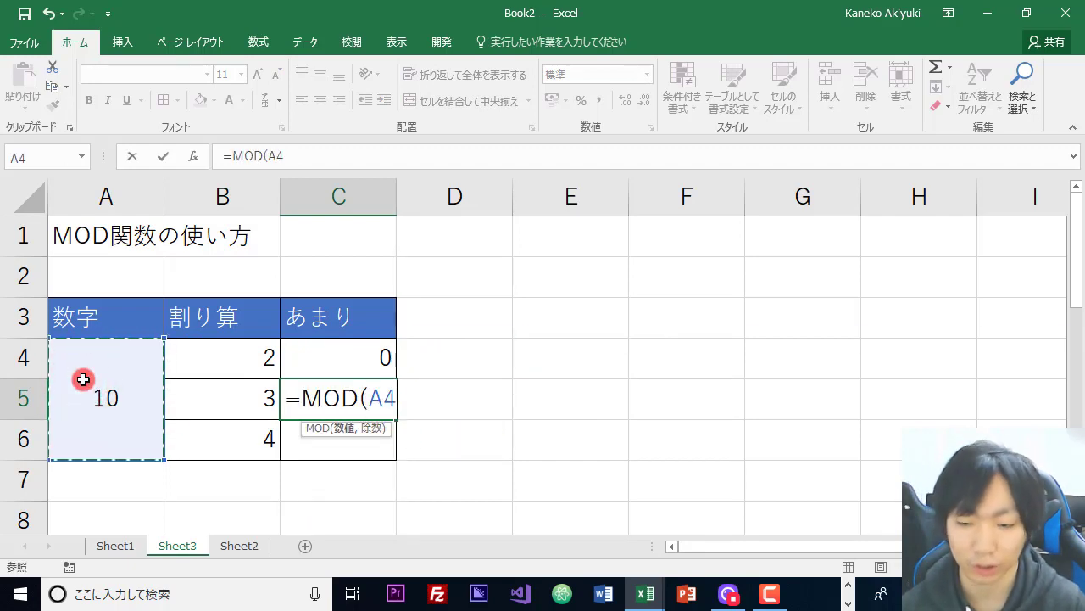
text(,)
click(236, 394)
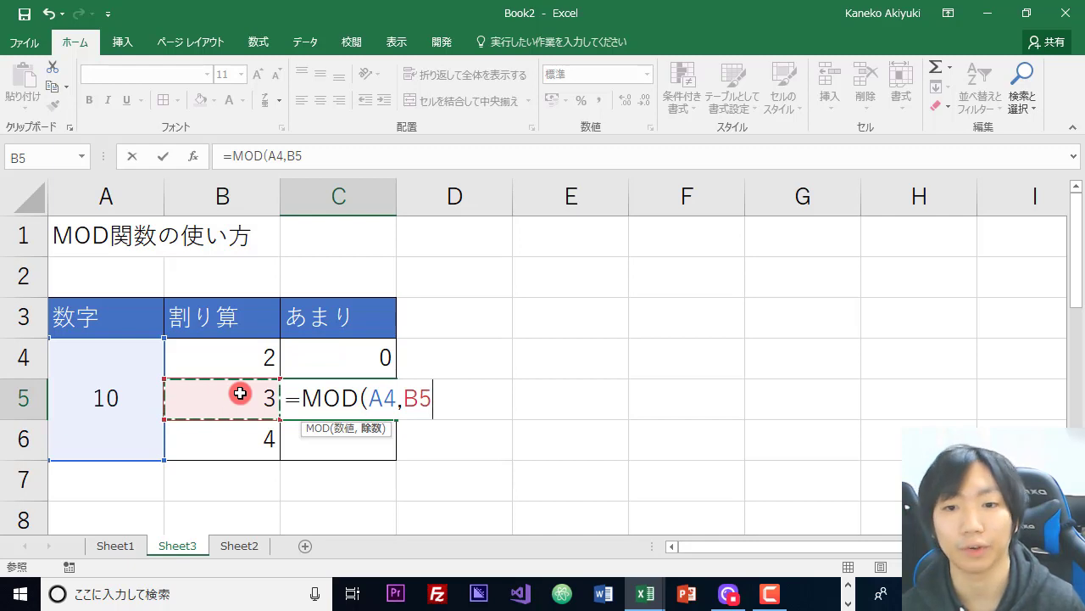
key(Return)
Step: In C6, build =MOD(A4,B6) for 10 divided by 4, not yet confirmed
click(358, 387)
click(328, 425)
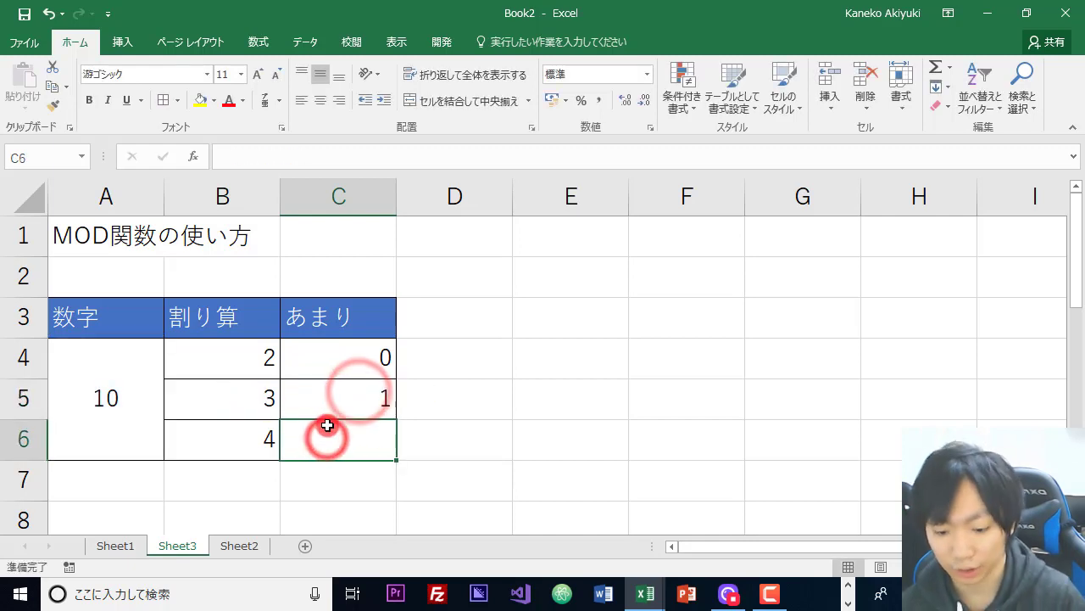
text(=mod)
key(Tab)
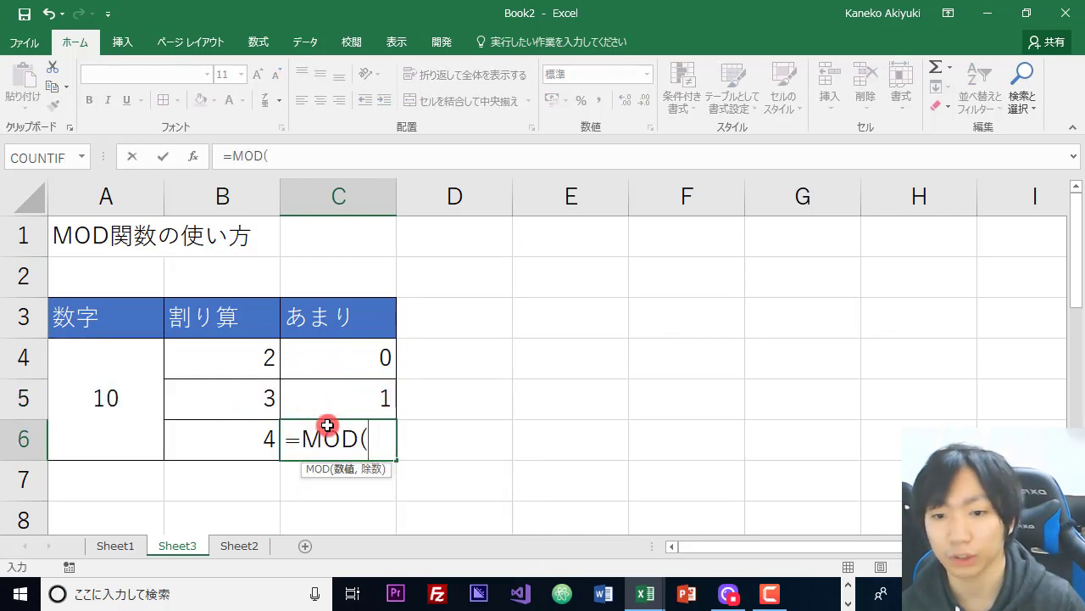
click(100, 394)
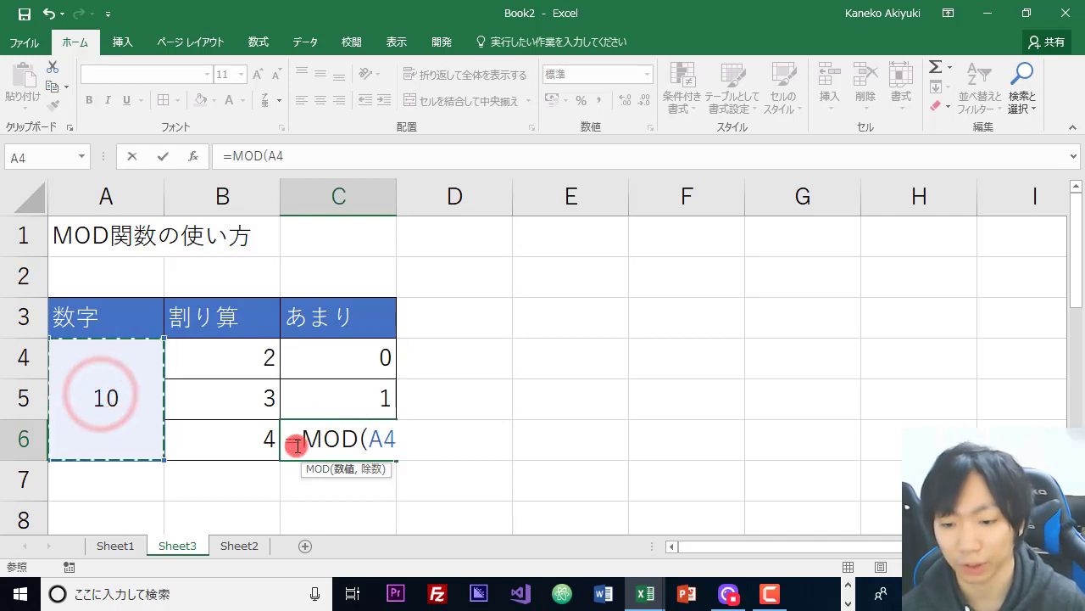
text(,)
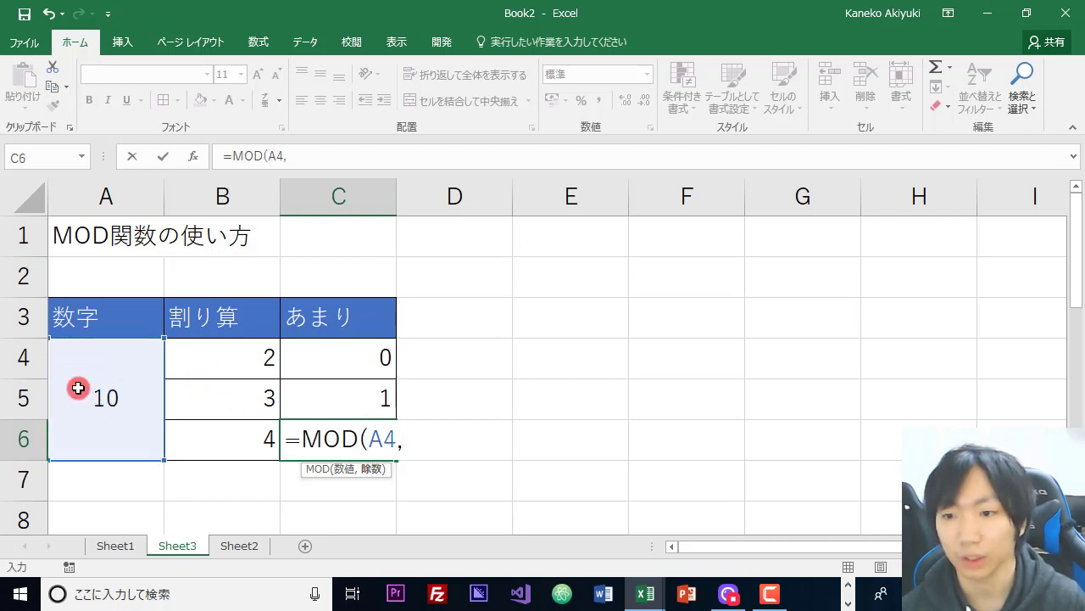
click(253, 438)
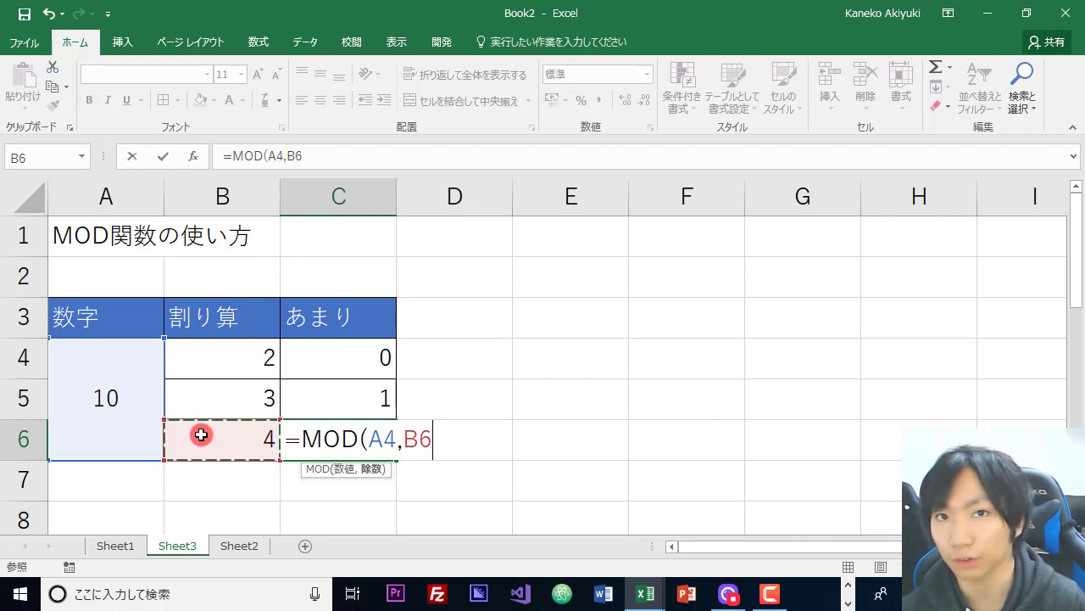
key(Return)
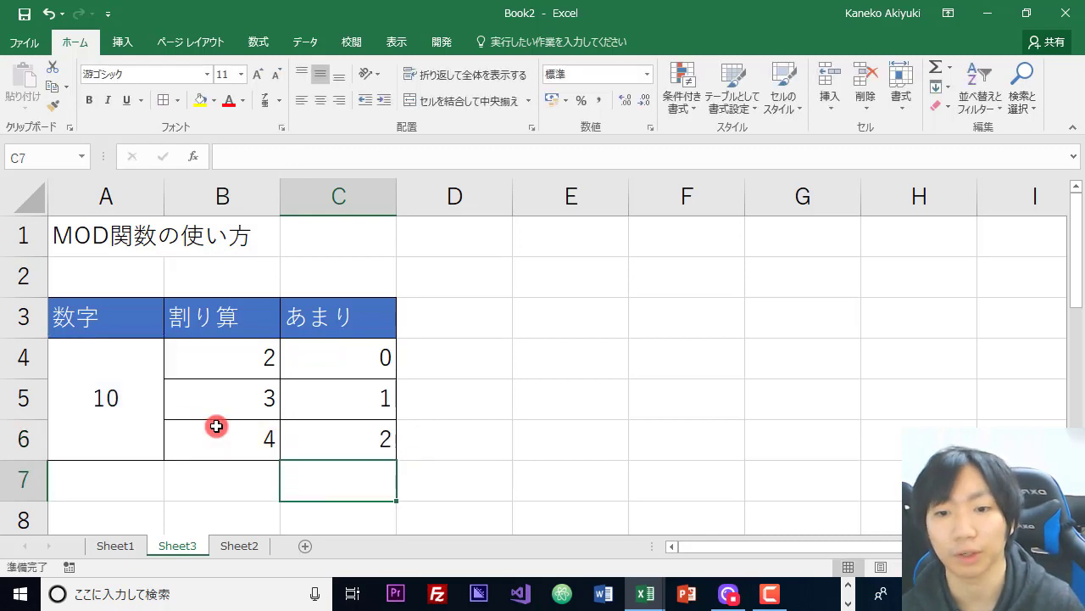
key(Up)
key(Up)
key(Up)
key(Down)
key(Down)
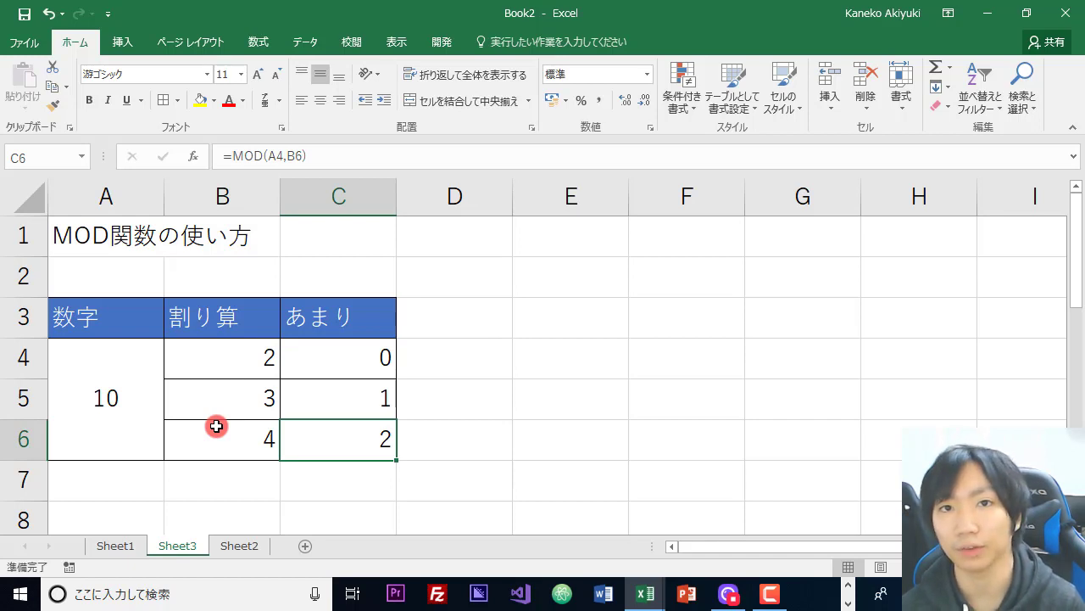
key(Up)
key(Up)
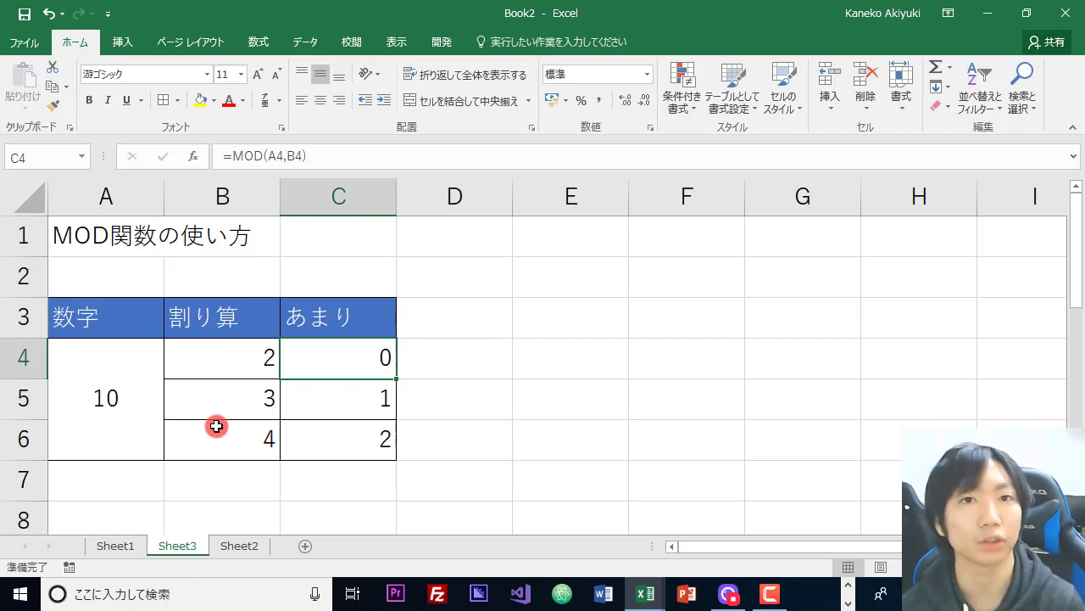
Step: Change C4's formula to =MOD(10,2), still returning 0
key(F2)
key(BackSpace)
key(BackSpace)
key(BackSpace)
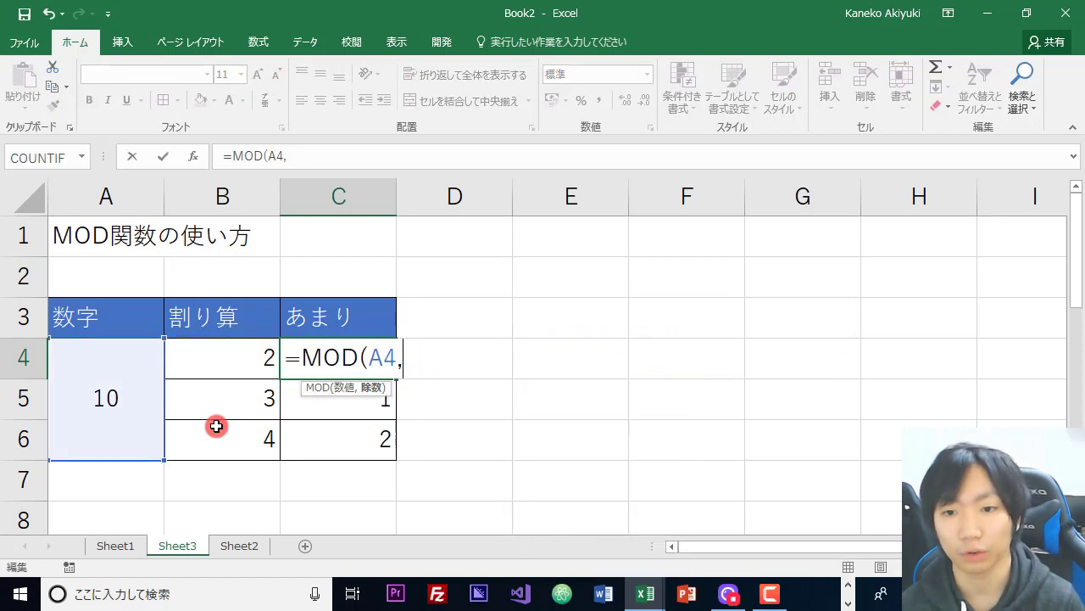
key(BackSpace)
key(BackSpace)
key(BackSpace)
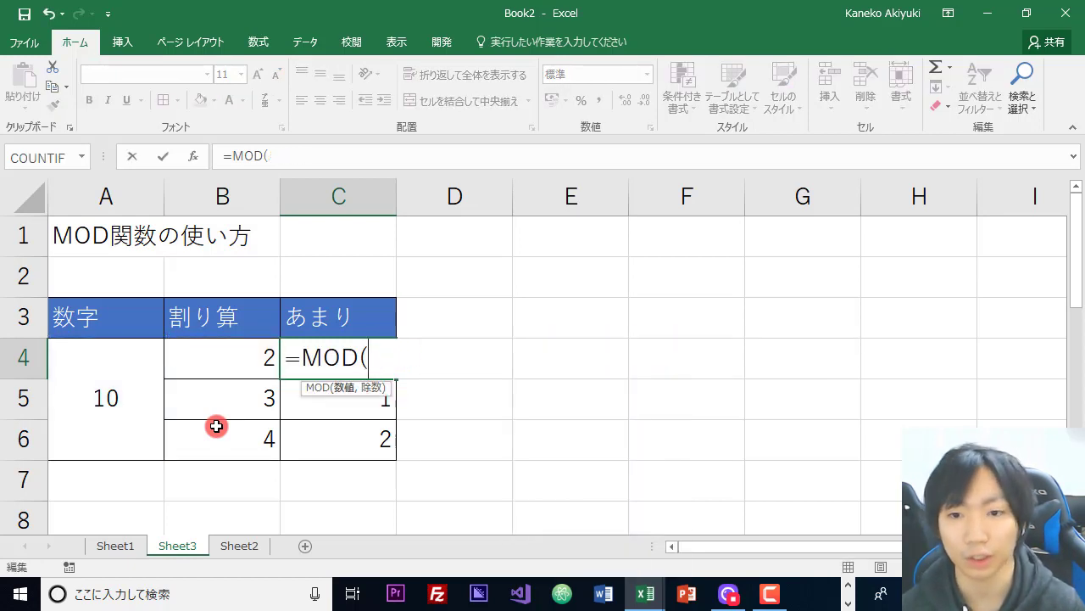
text(10,)
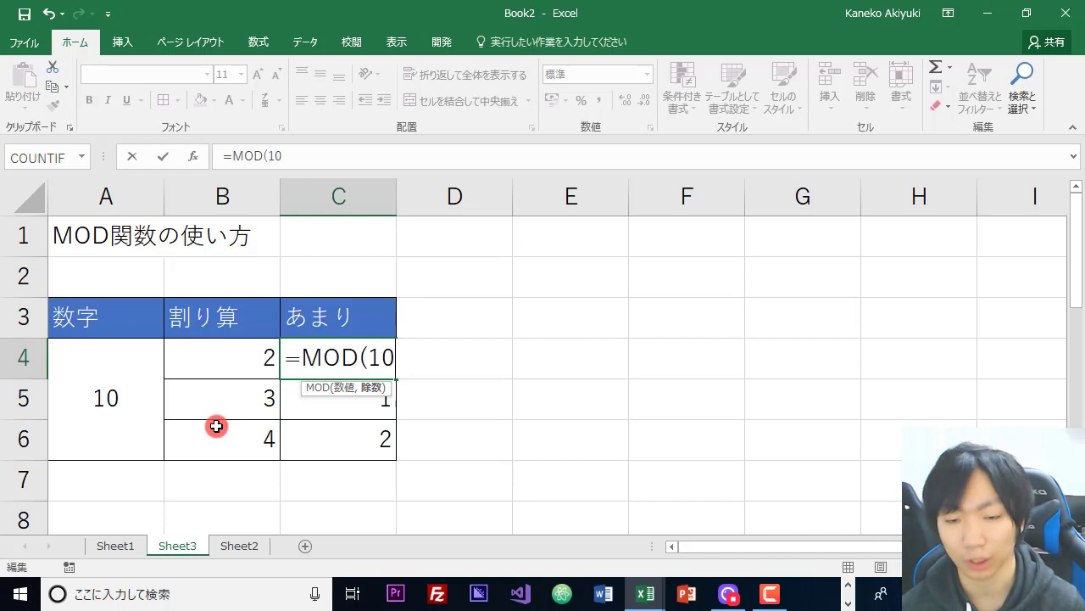
text(2)
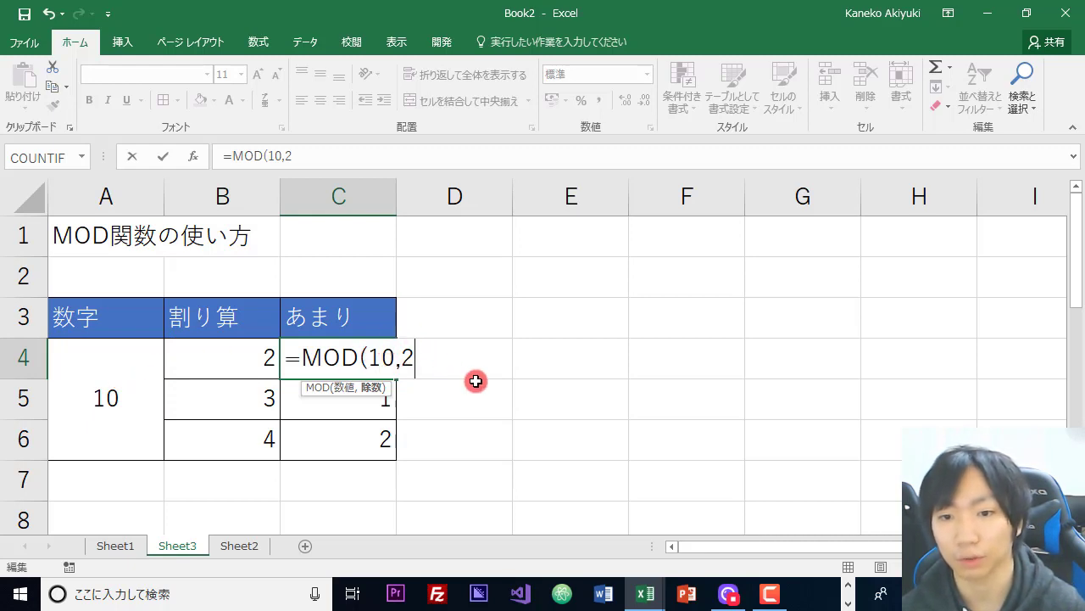
key(Return)
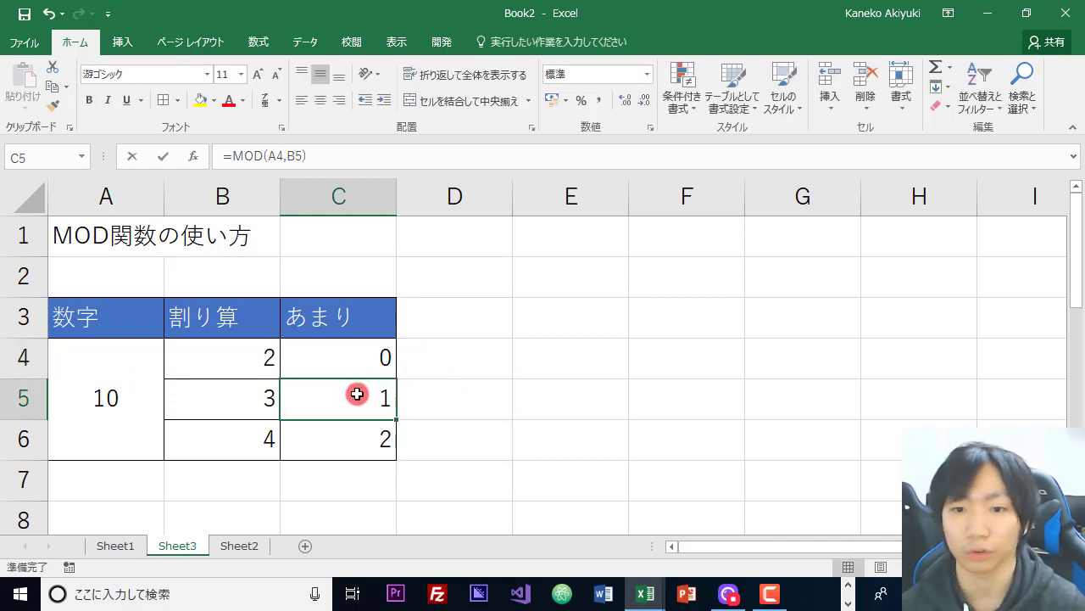
Step: Change C5's formula to =MOD(10,3), still returning 1
double_click(390, 399)
drag(359, 398, 497, 383)
key(BackSpace)
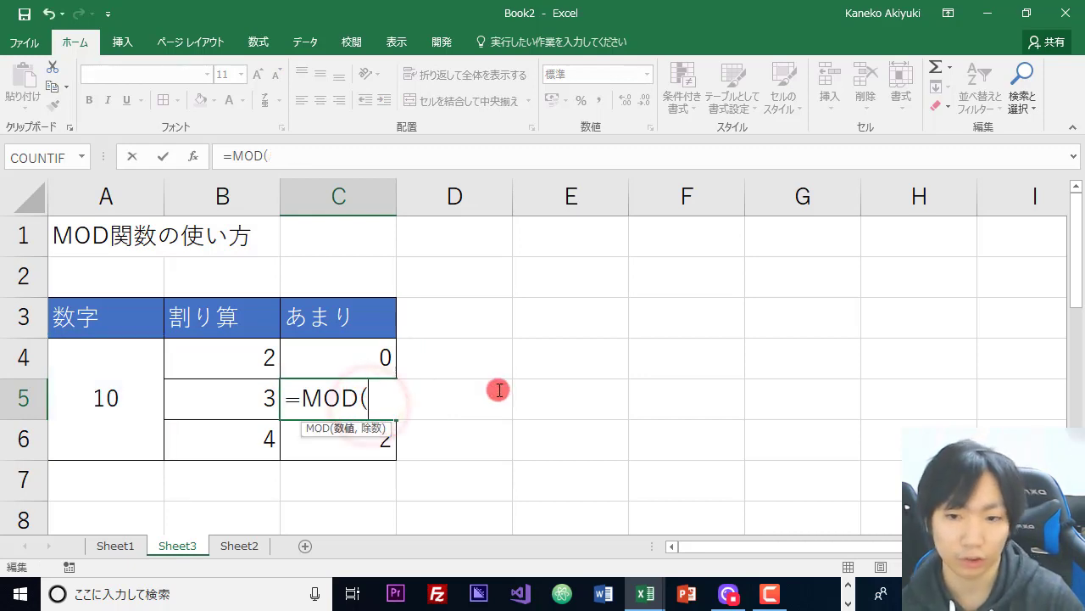
text(10,3)
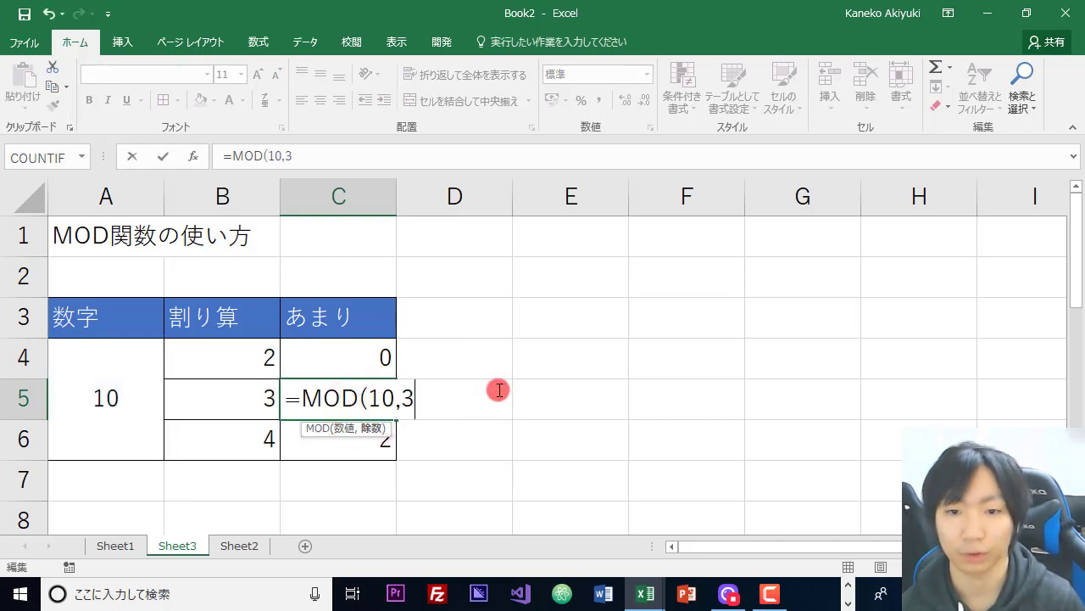
key(Return)
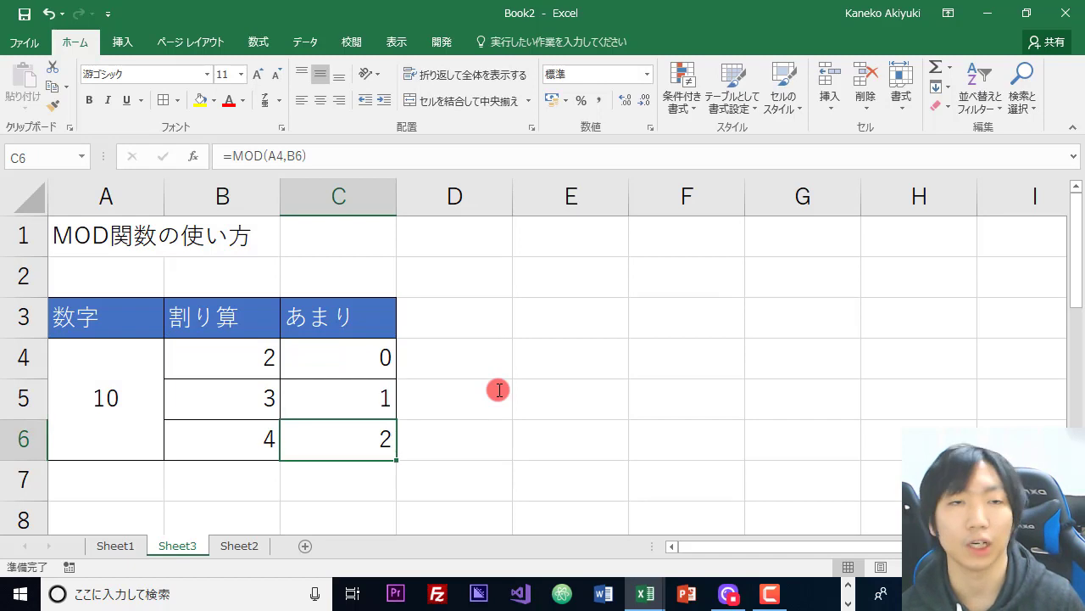
click(371, 387)
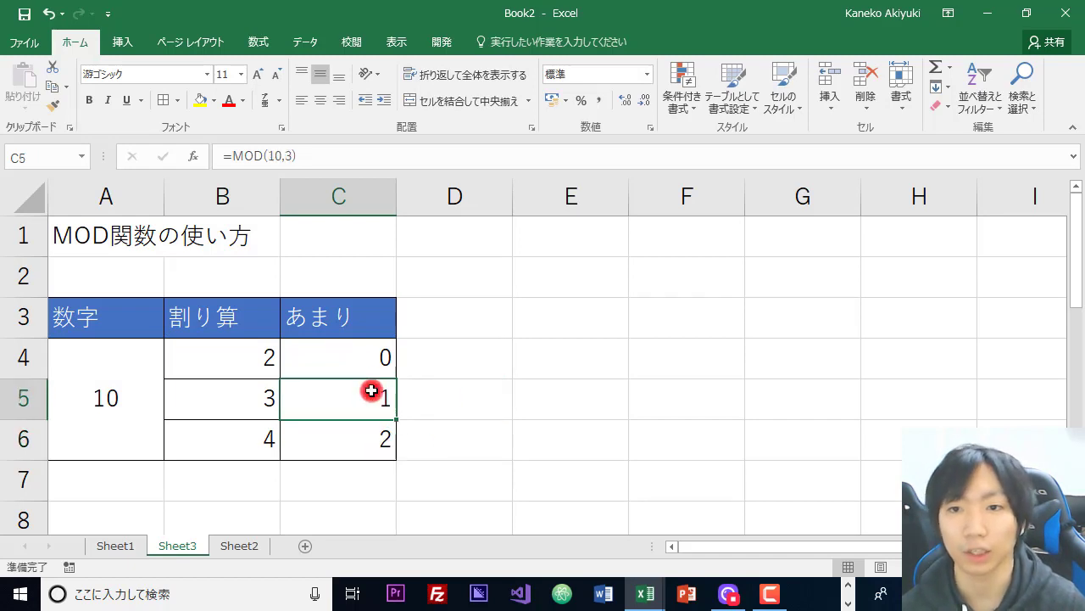
click(373, 351)
double_click(376, 370)
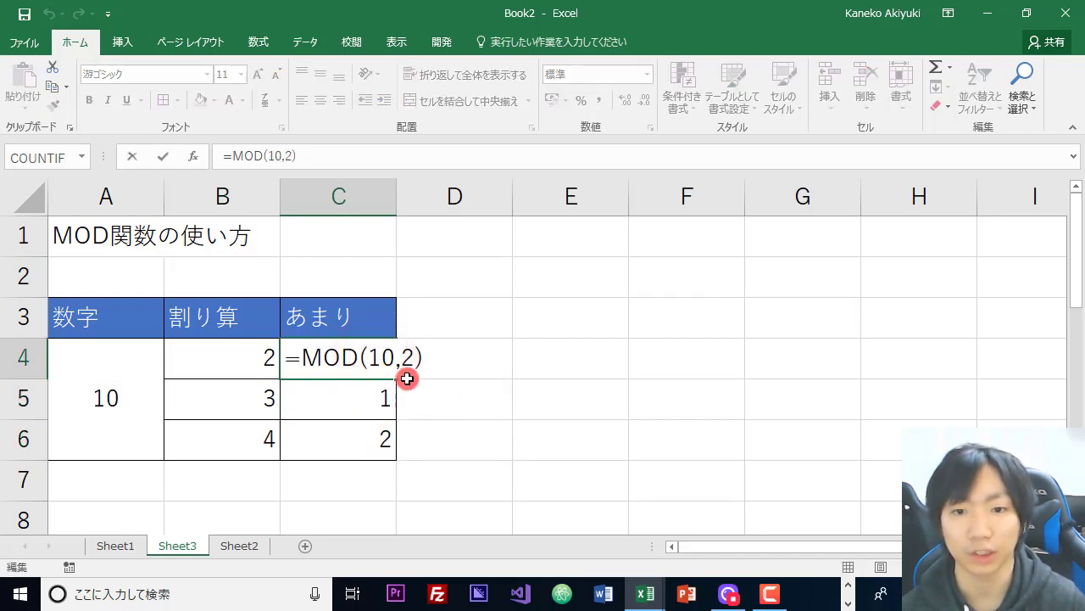
key(Escape)
double_click(332, 449)
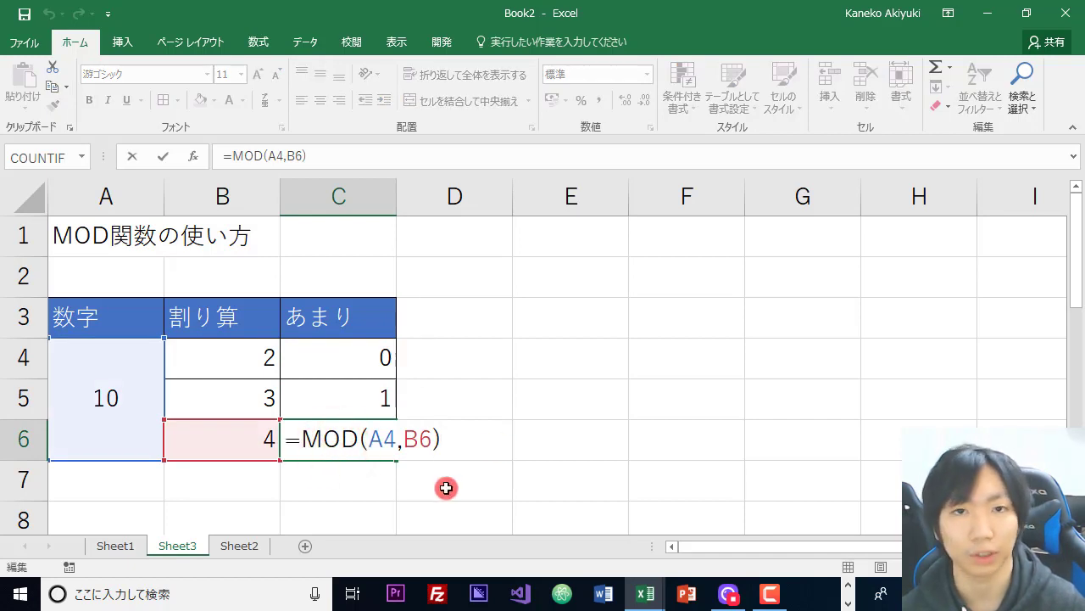
key(Escape)
click(356, 403)
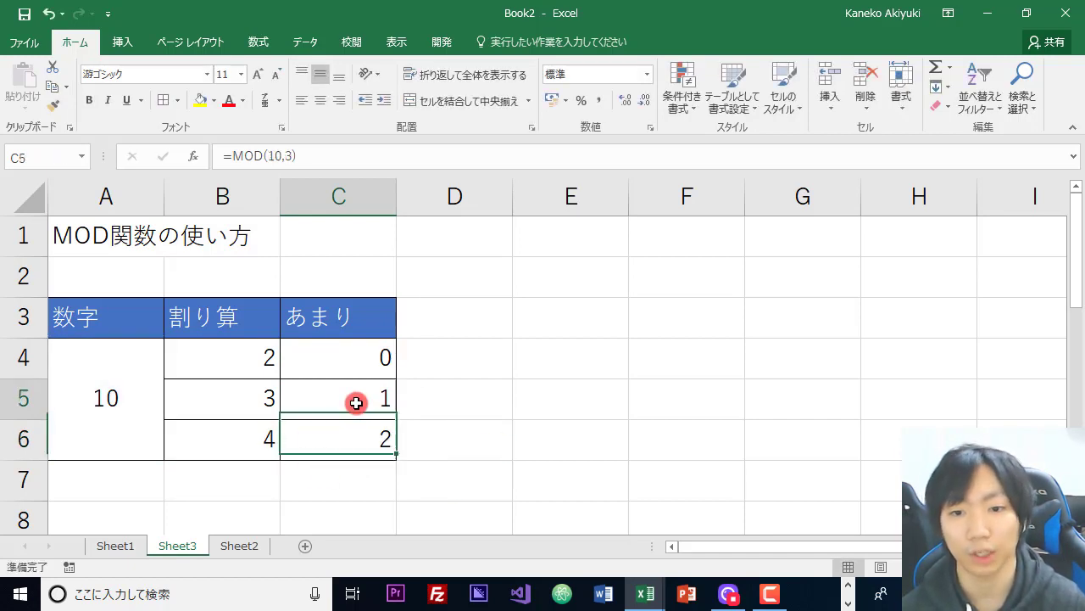
double_click(356, 402)
key(Escape)
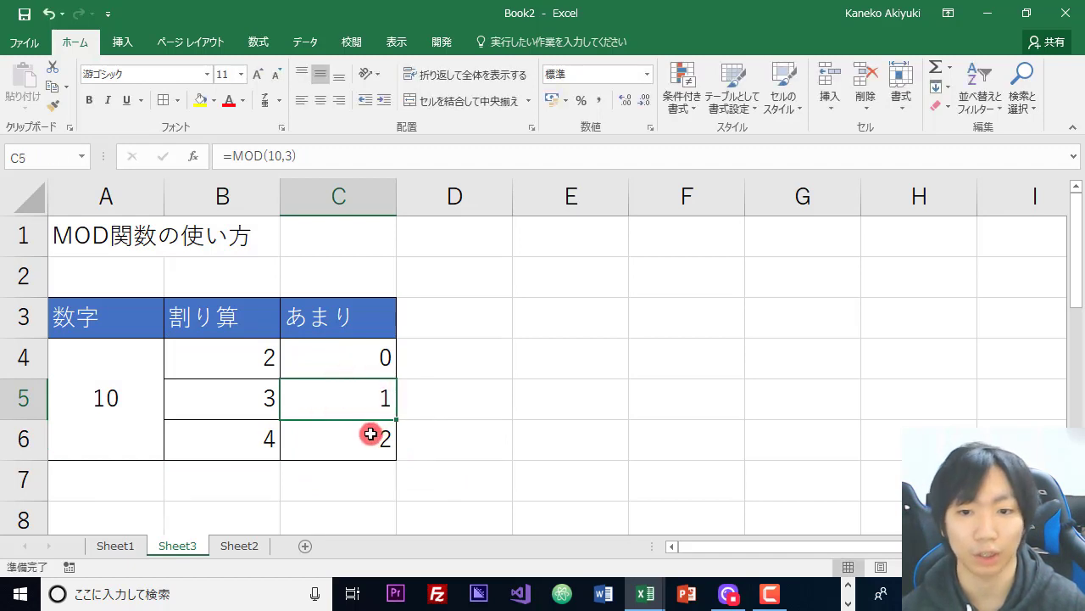
double_click(370, 433)
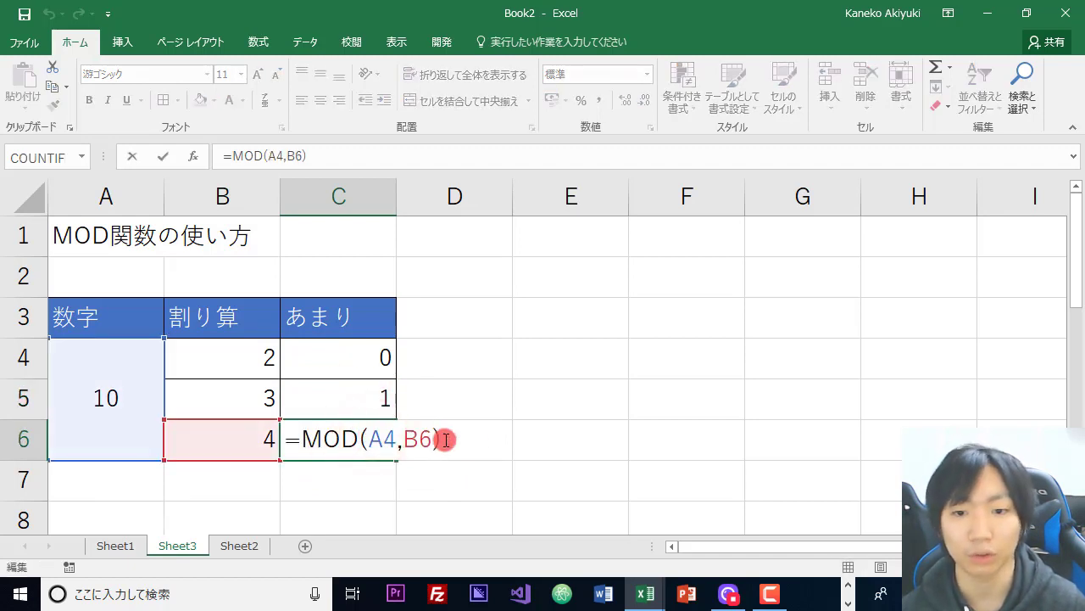